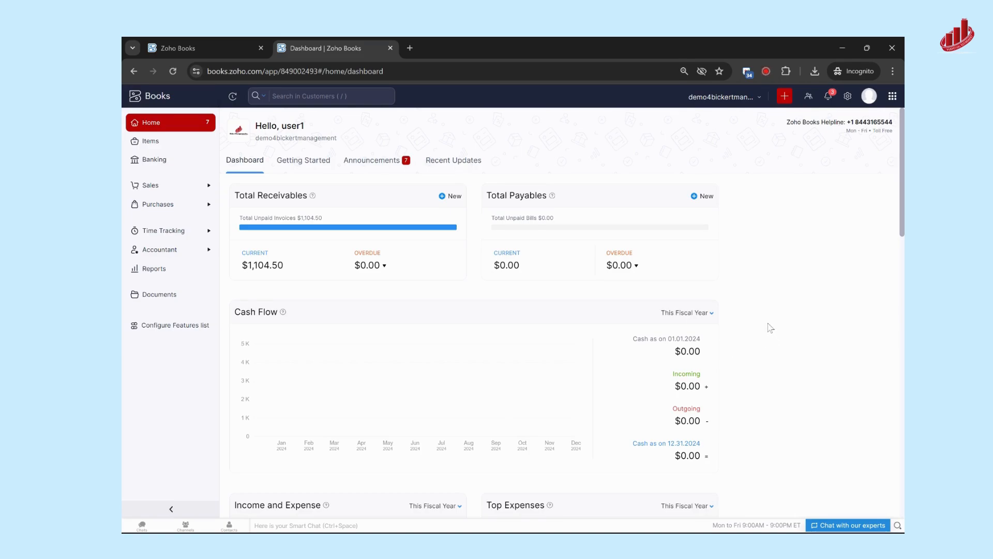
# Open the PDF template settings showing the invoice templates.
pyautogui.click(848, 97)
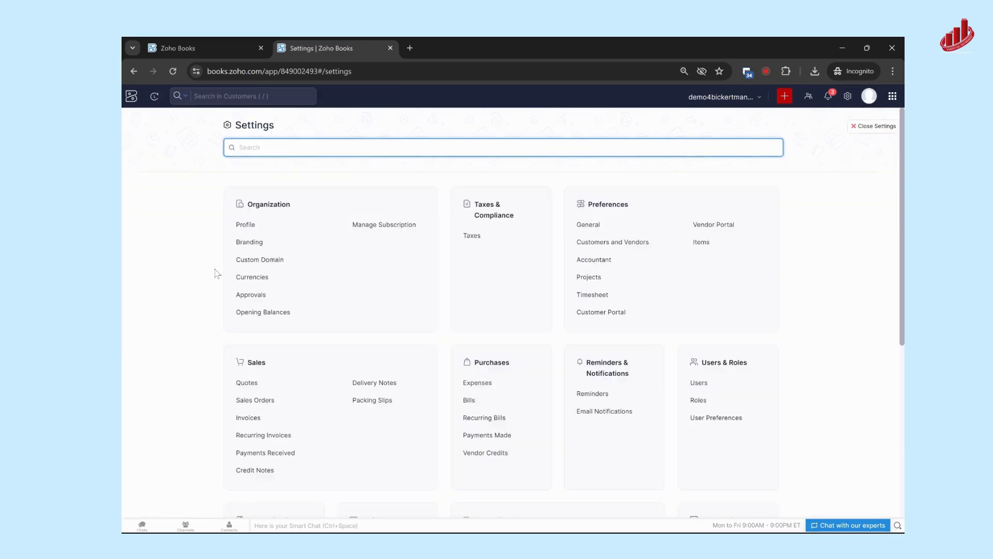
pyautogui.scroll(-6, 216, 273)
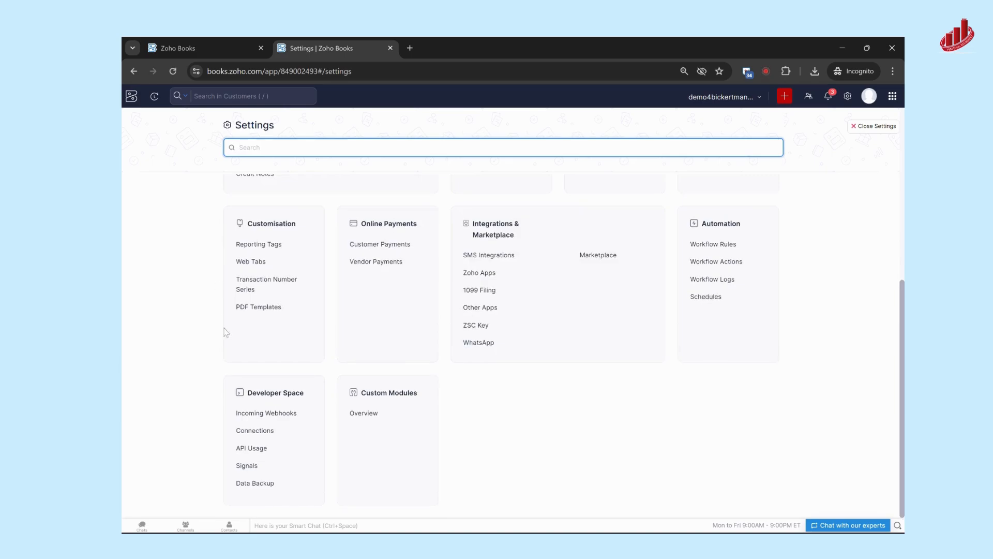
pyautogui.click(258, 308)
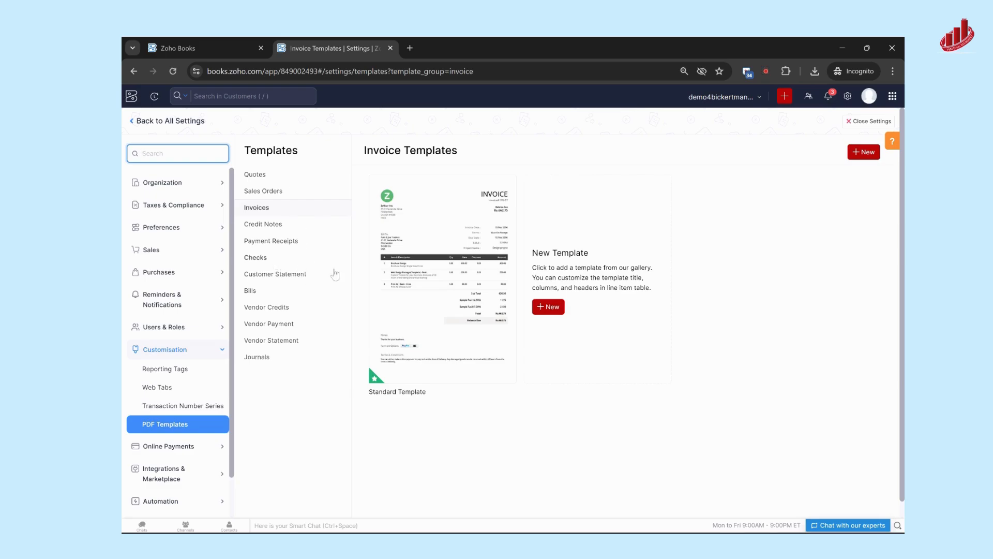
# Preview the Standard Template for invoices without page thumbnails, review its layout down to the payment options and terms, and close the preview.
pyautogui.moveTo(445, 224)
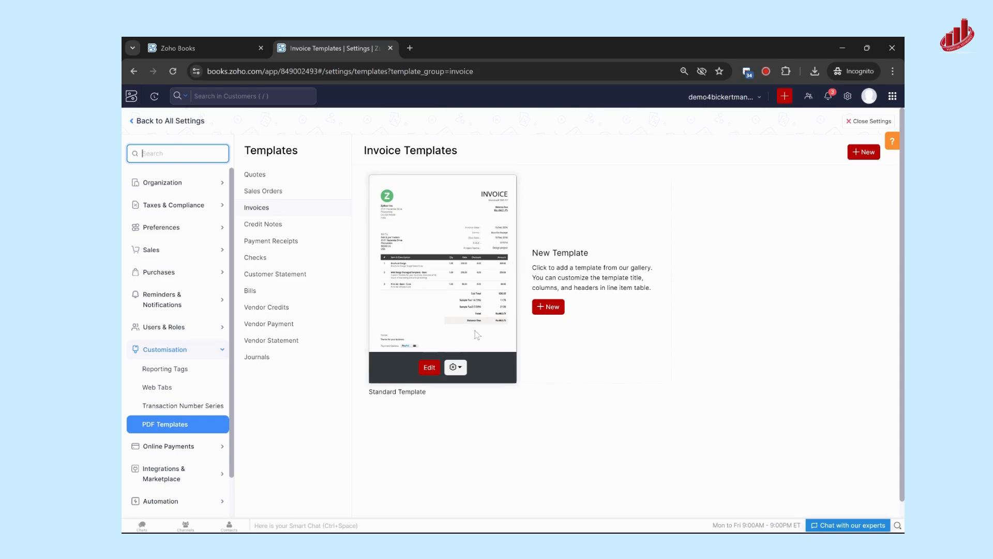
pyautogui.click(458, 367)
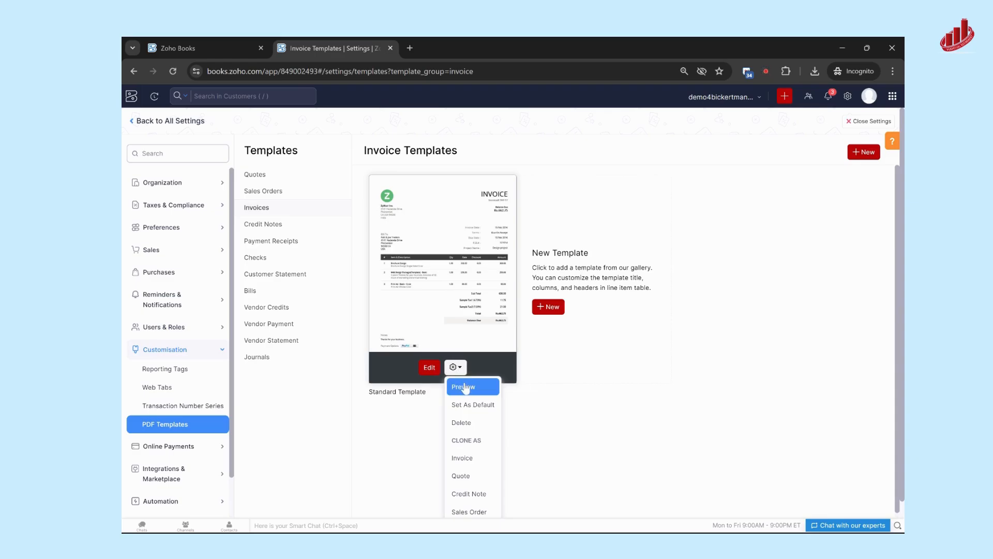
pyautogui.click(457, 389)
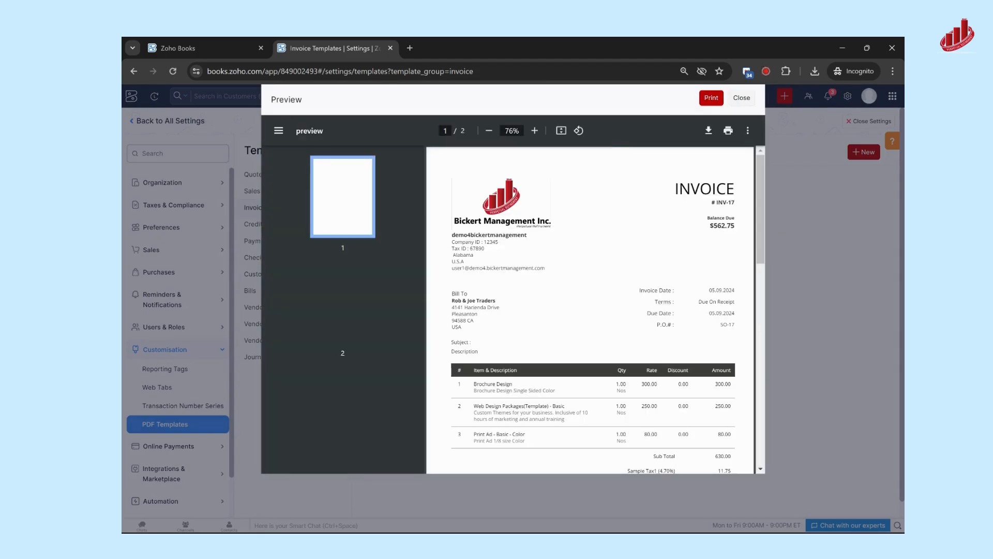
pyautogui.click(279, 130)
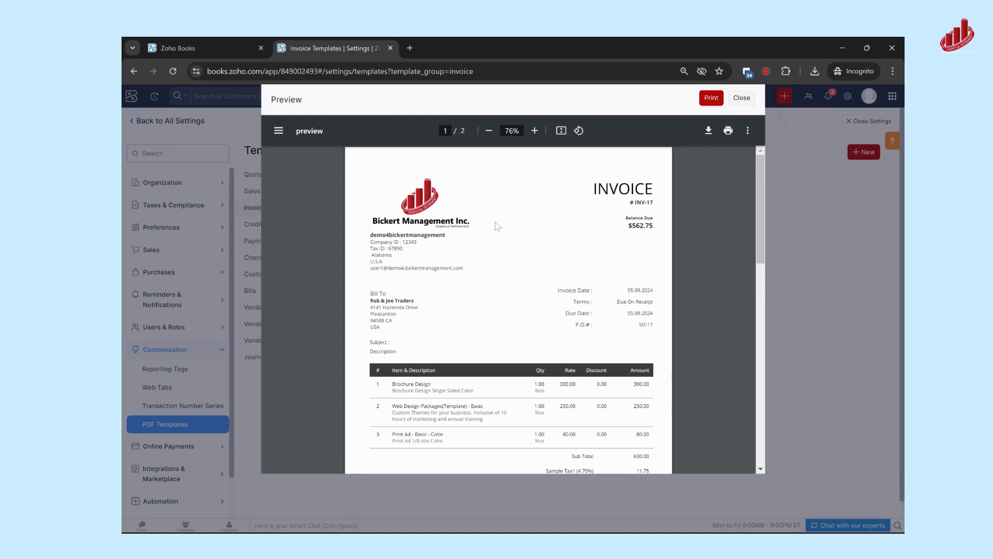
pyautogui.scroll(-1, 500, 226)
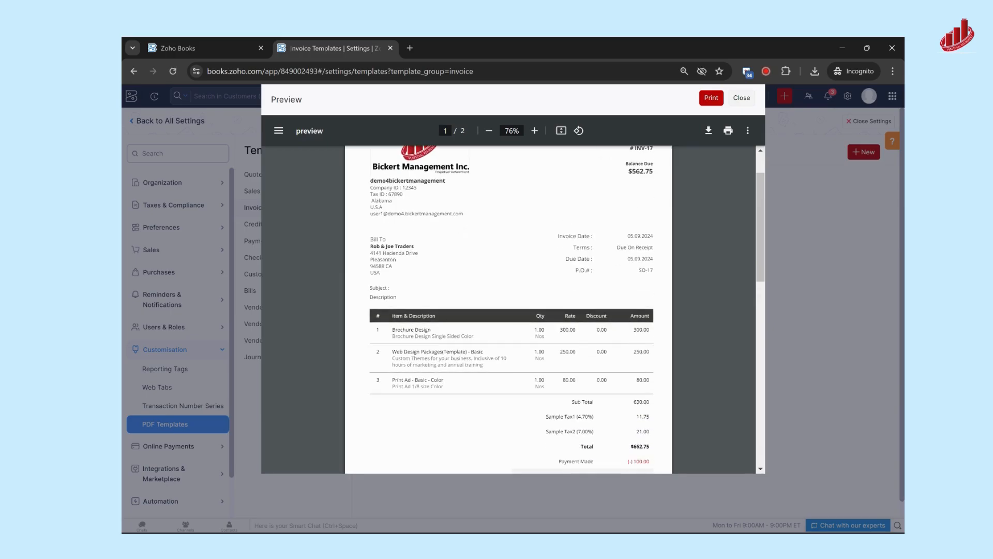
pyautogui.scroll(-3, 529, 334)
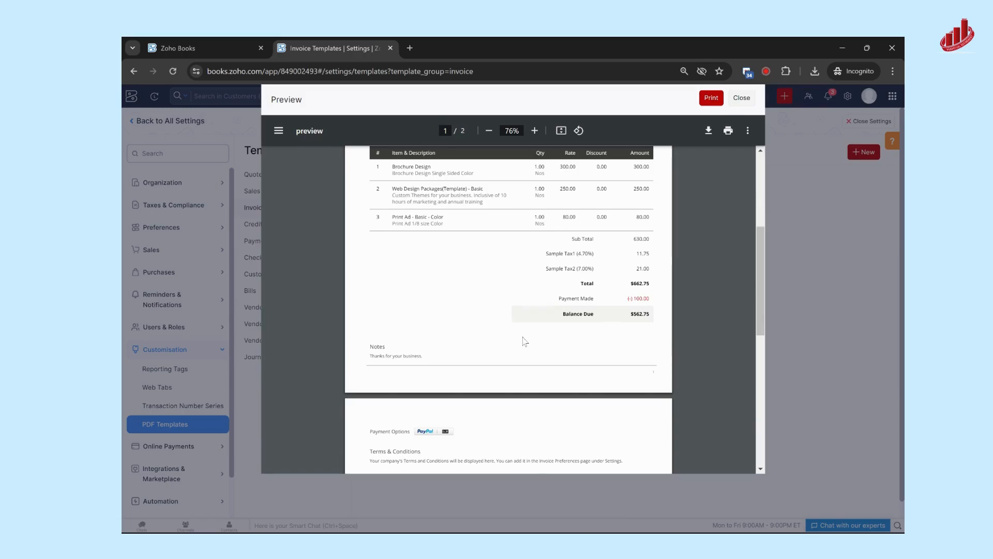
pyautogui.scroll(4, 526, 338)
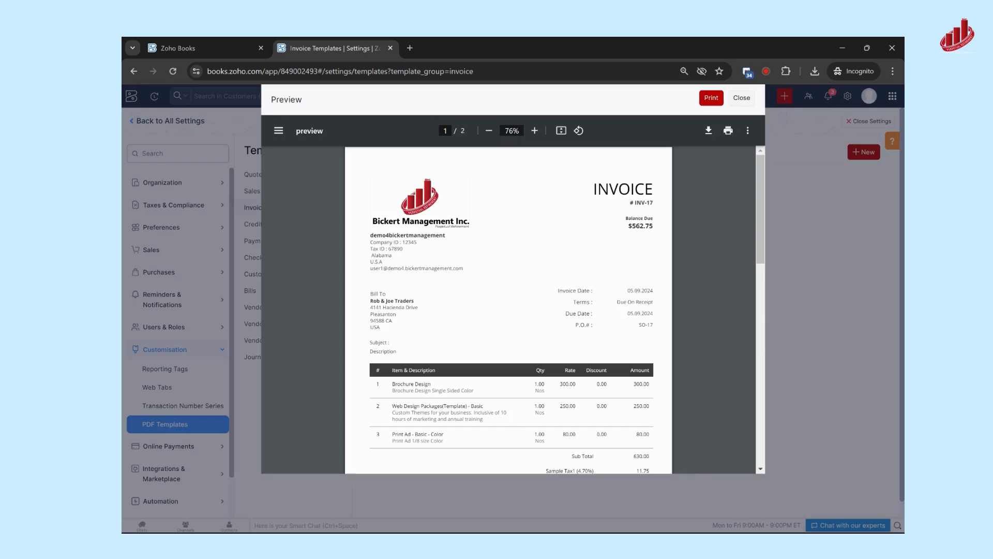
pyautogui.click(741, 98)
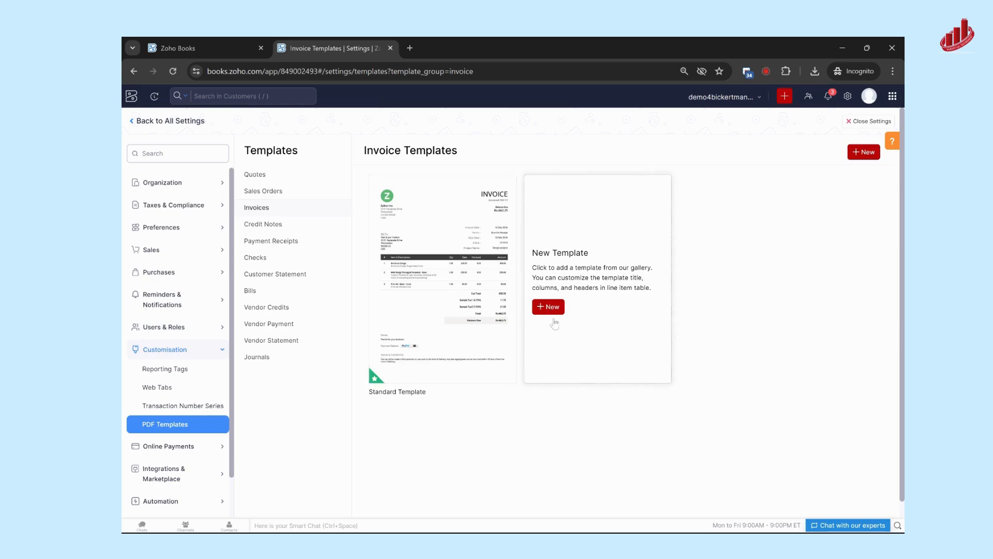
# Open the Standard Template for editing and review its header and footer settings and its document details fields.
pyautogui.click(427, 367)
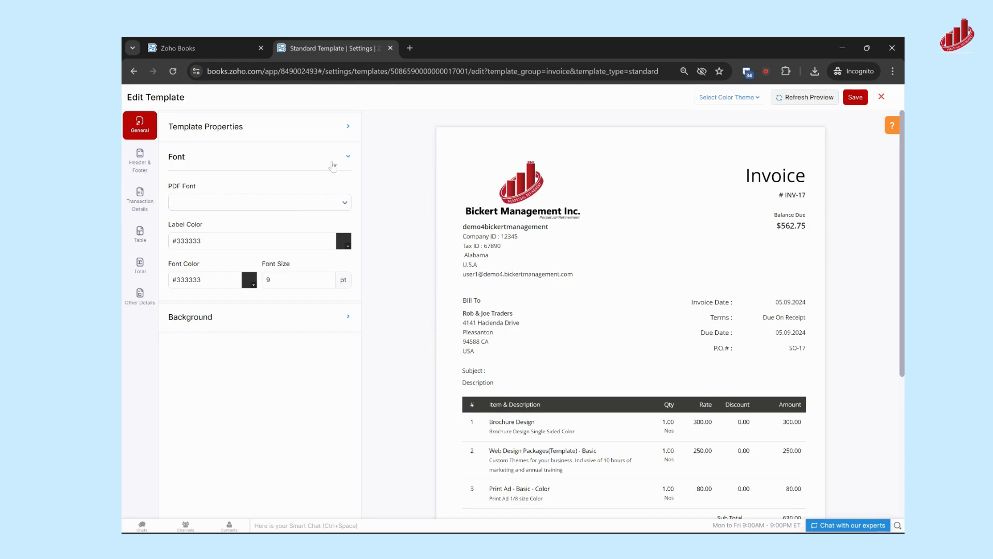
pyautogui.click(140, 165)
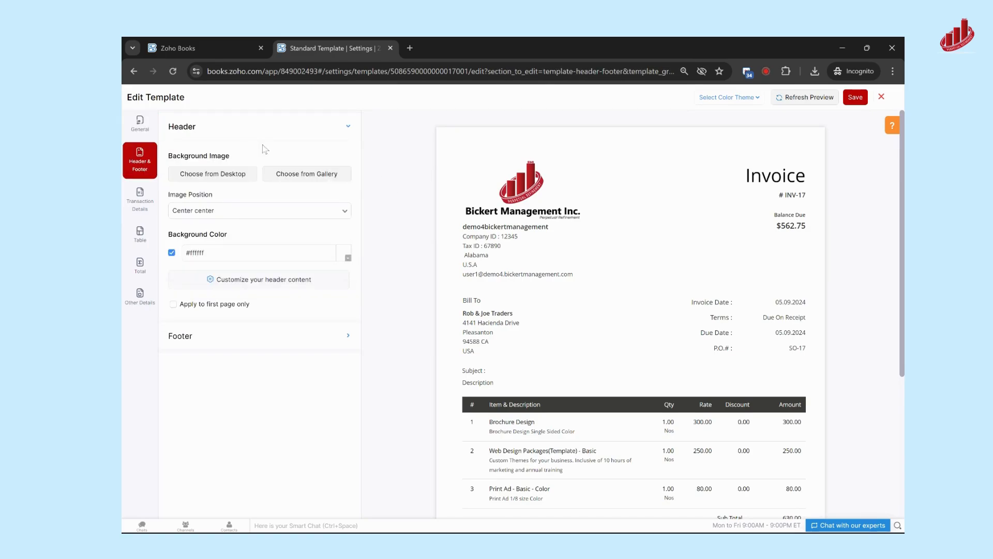
pyautogui.click(140, 200)
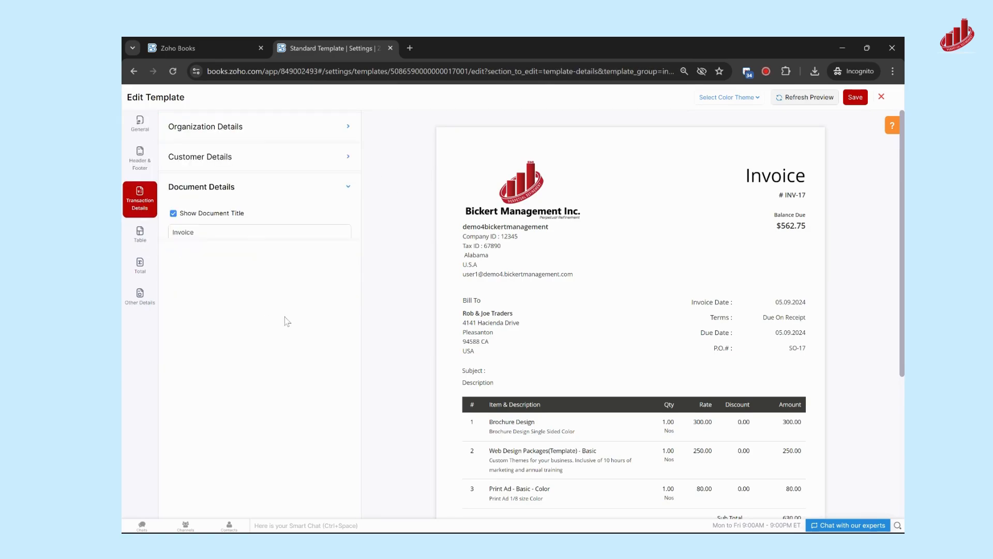
pyautogui.scroll(-1, 284, 372)
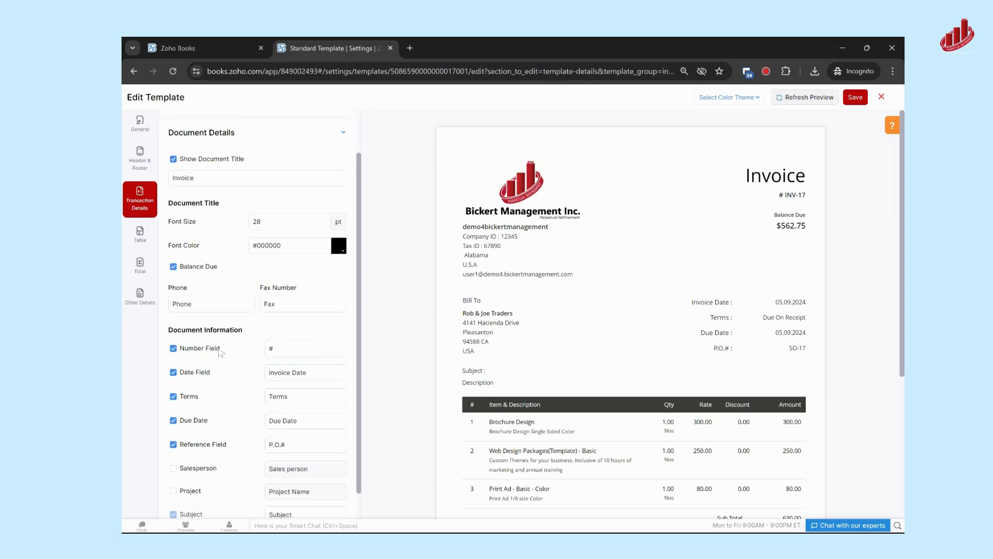
pyautogui.scroll(1, 215, 235)
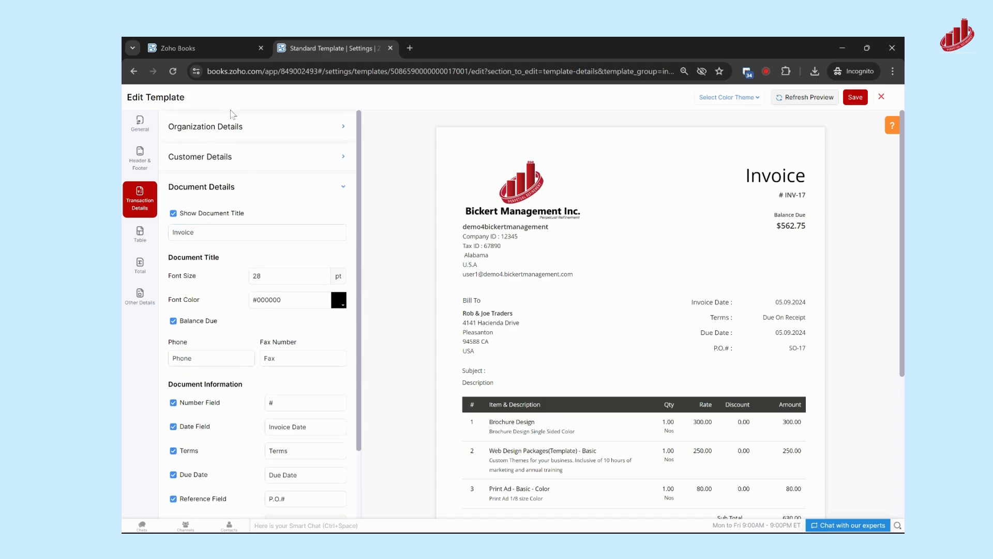
# Try a smaller organization logo in the invoice template's organization details, and leave the editor without saving.
pyautogui.click(238, 130)
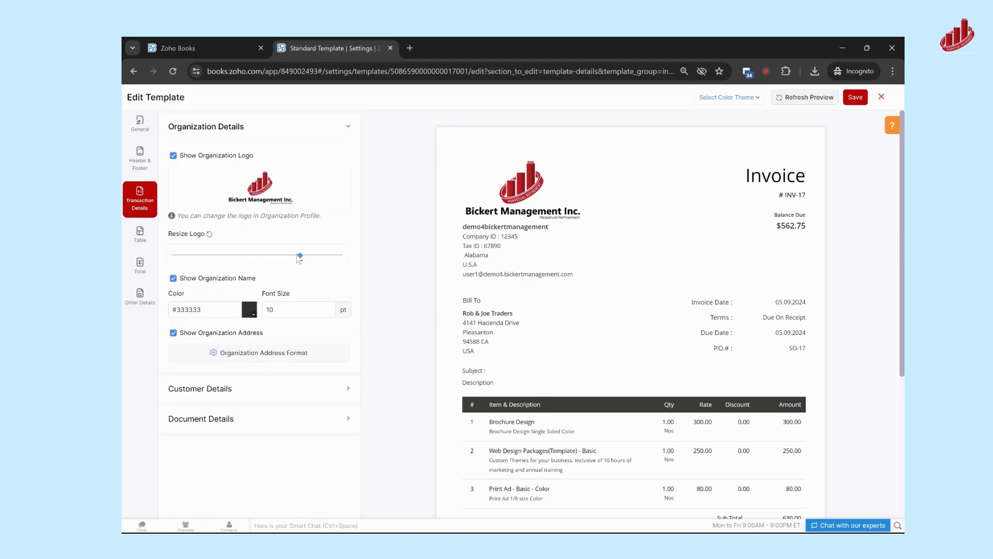
pyautogui.click(238, 255)
pyautogui.moveTo(238, 256); pyautogui.dragTo(282, 255)
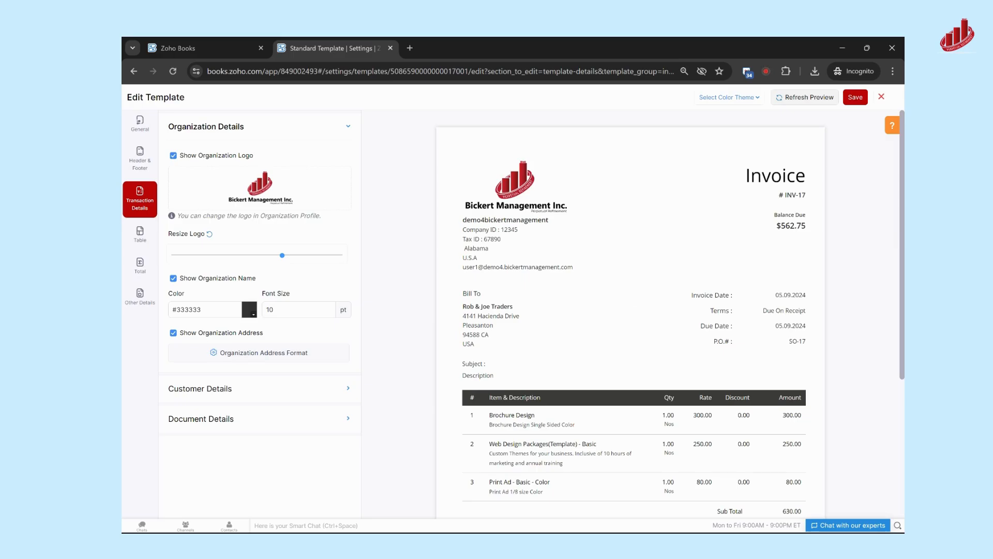
pyautogui.click(882, 97)
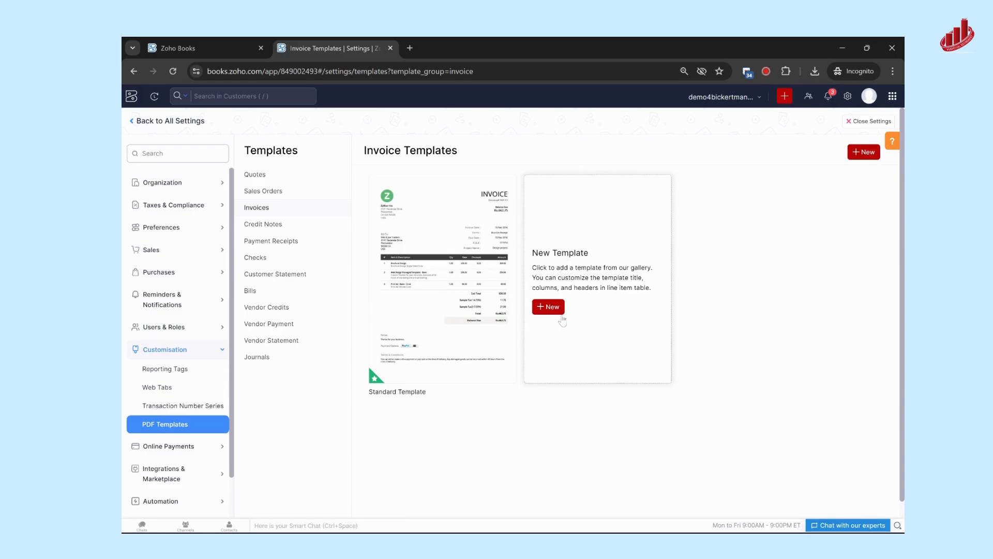
# Open the email notification settings and look through the list of email templates around Invoice Notification.
pyautogui.click(151, 124)
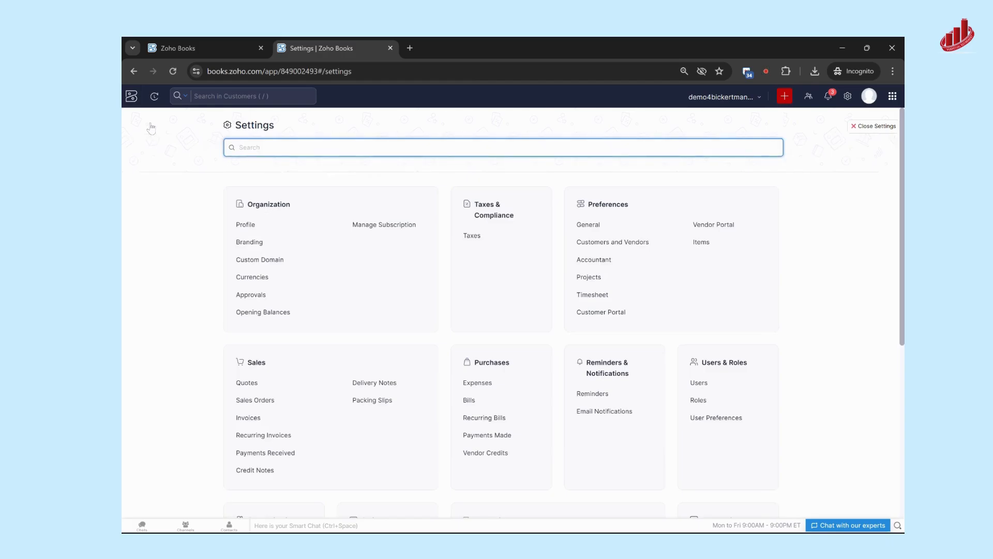
pyautogui.scroll(-3, 249, 254)
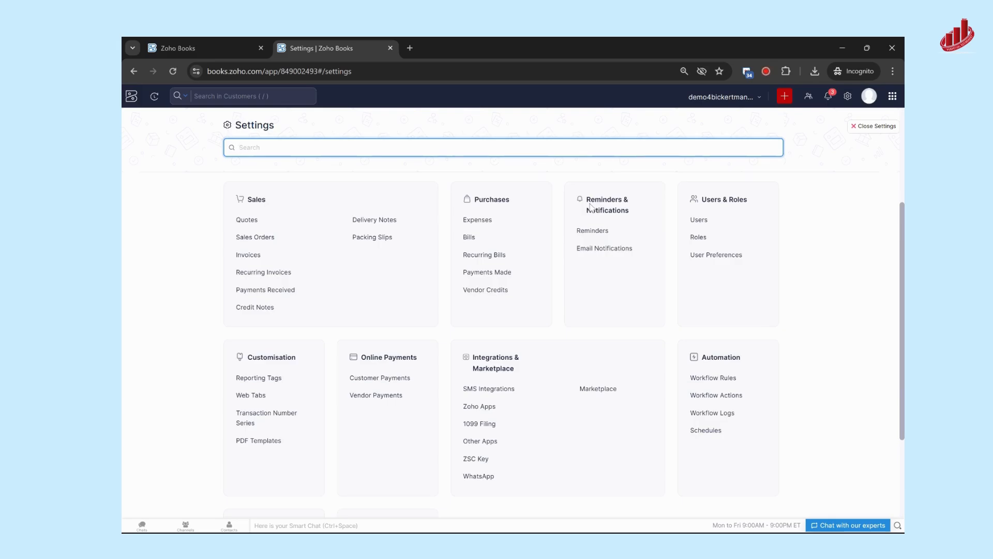
pyautogui.click(585, 249)
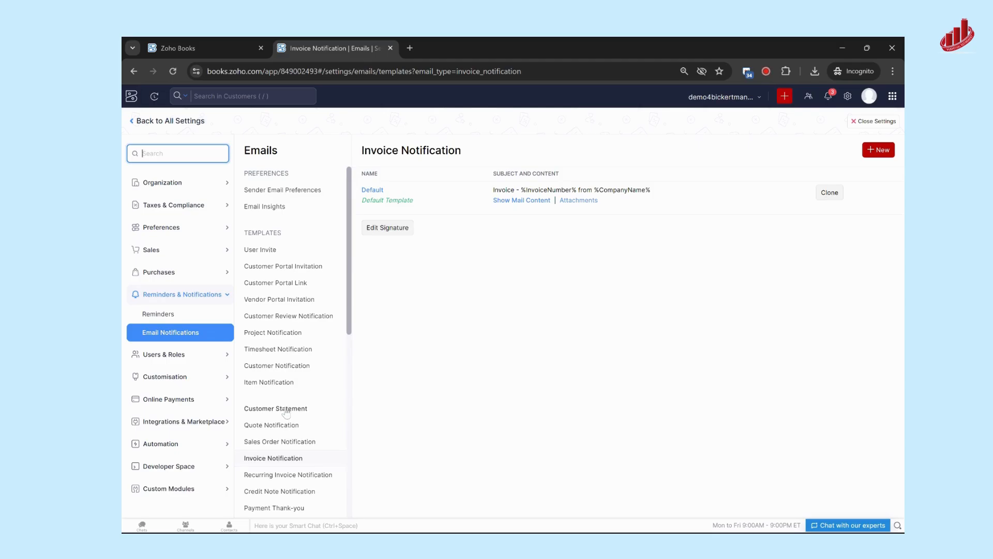
pyautogui.scroll(-1, 286, 414)
pyautogui.scroll(-2, 273, 314)
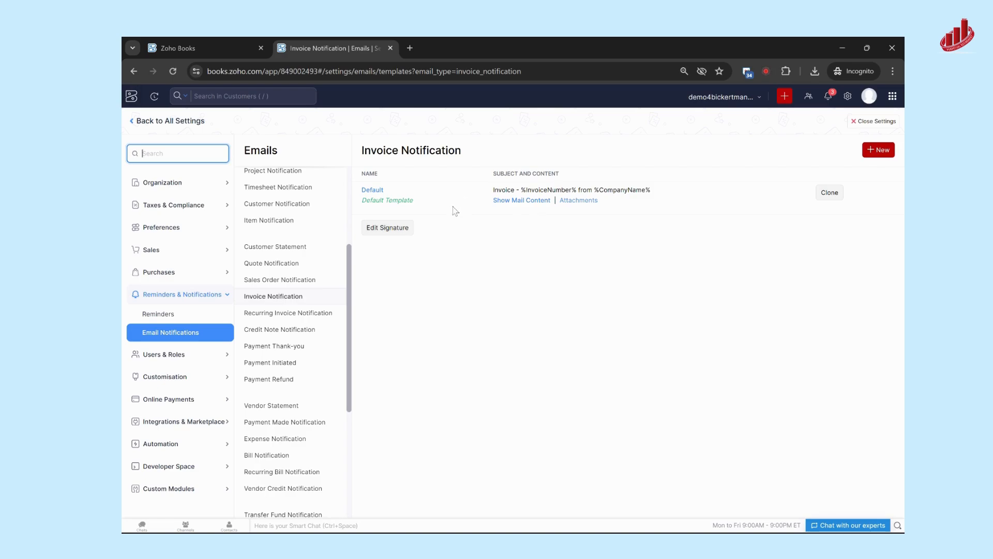
# Open the default Invoice Notification email, examine its placeholders, invoice amount block, payment button and sign-off, and cancel without saving.
pyautogui.click(516, 206)
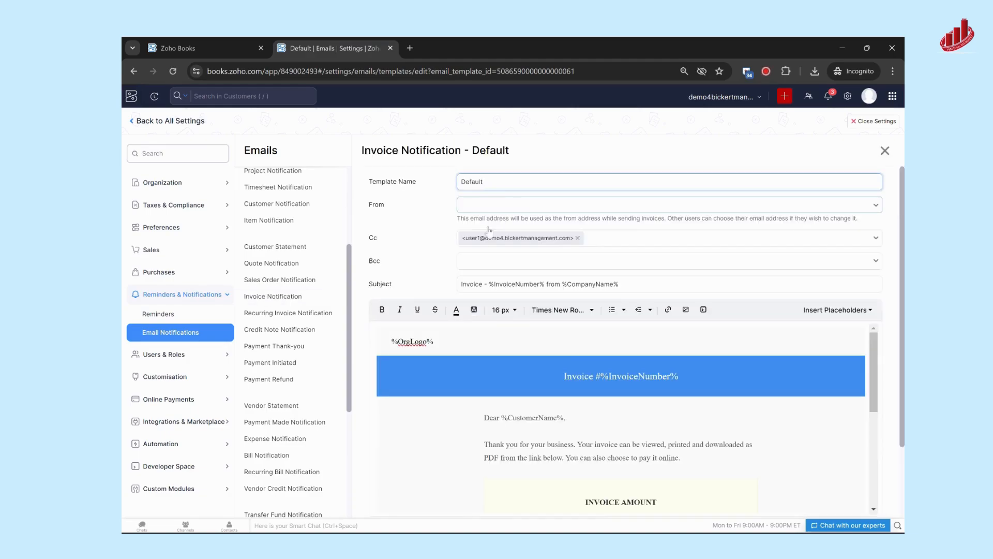
pyautogui.scroll(-2, 450, 225)
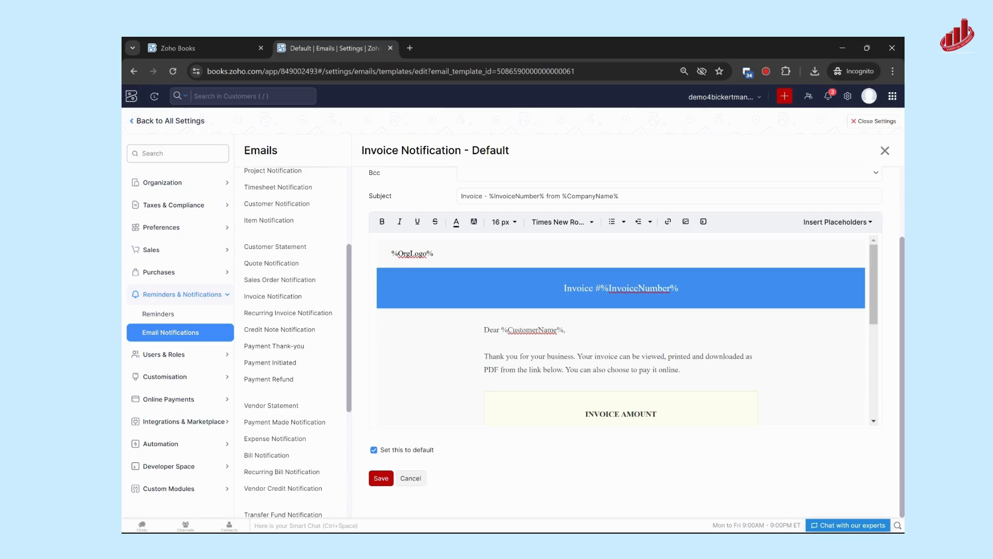
pyautogui.moveTo(601, 288); pyautogui.dragTo(679, 288)
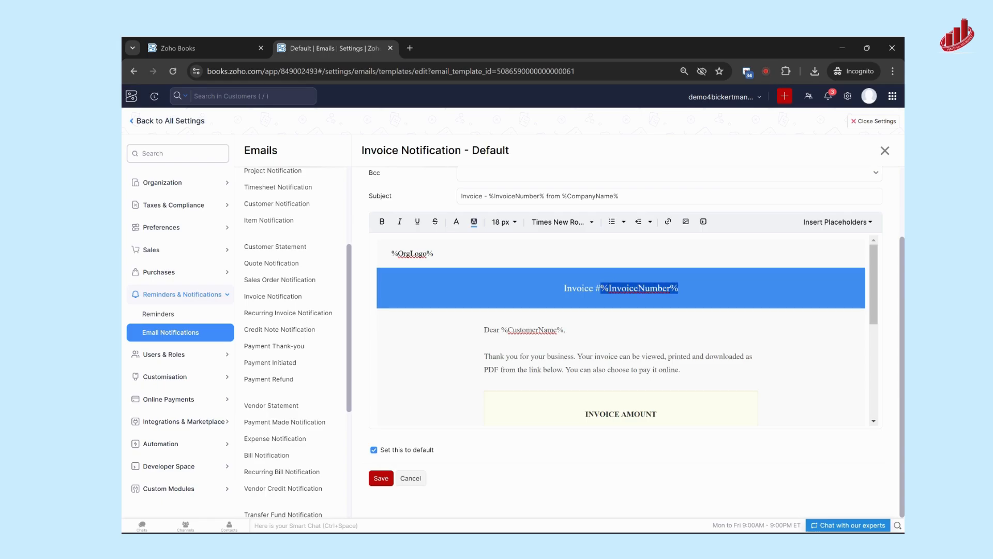
pyautogui.click(621, 331)
pyautogui.scroll(-2, 621, 331)
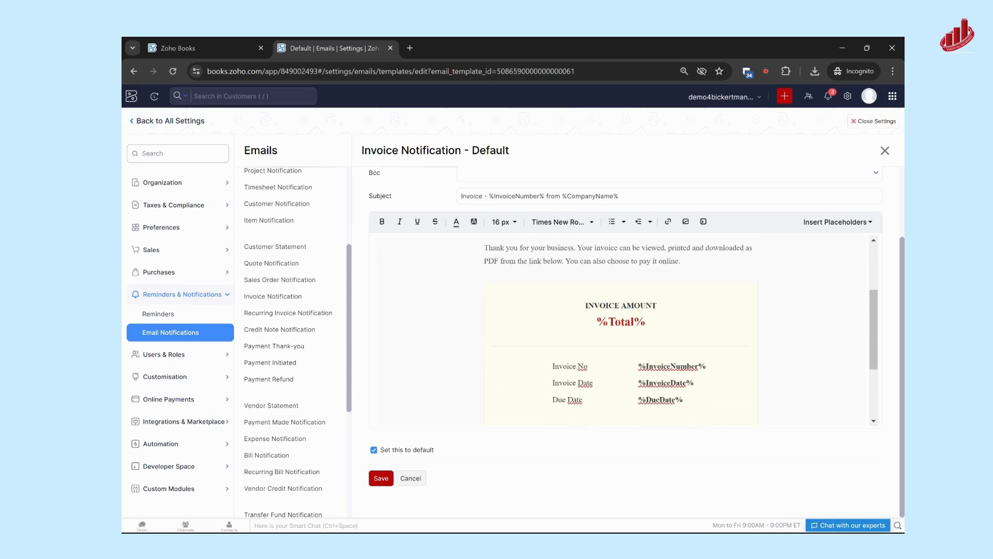
pyautogui.scroll(1, 621, 331)
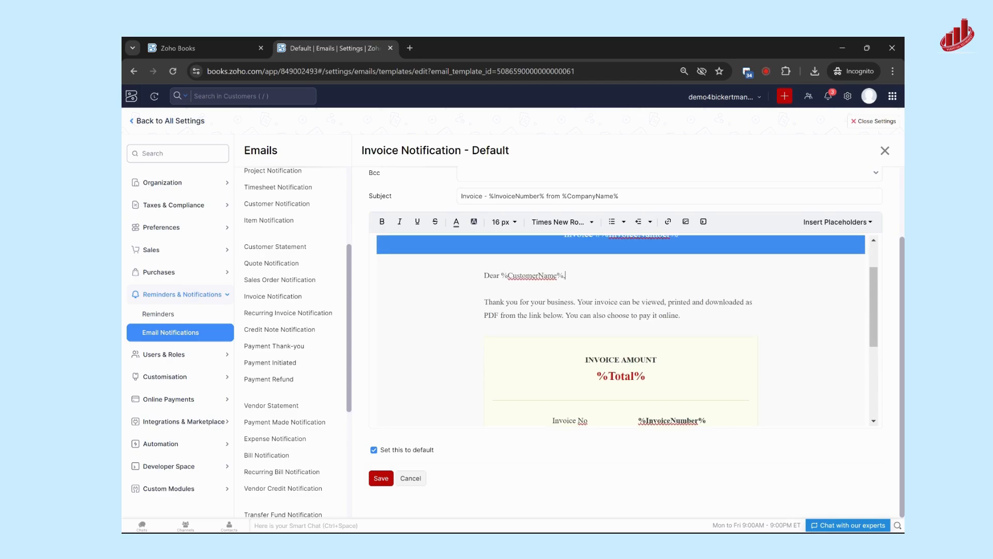
pyautogui.scroll(-1, 621, 331)
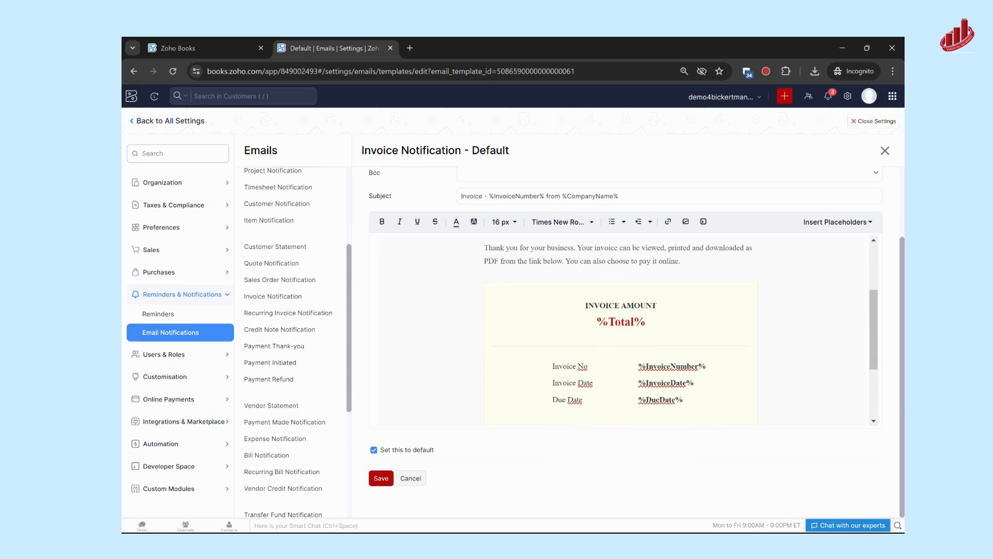
pyautogui.scroll(-1, 621, 331)
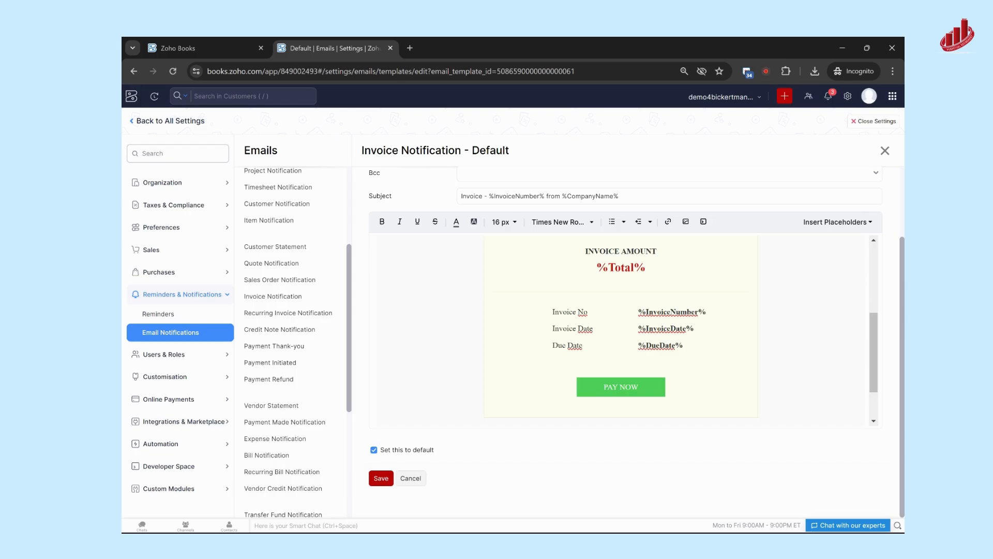
pyautogui.scroll(-1, 621, 332)
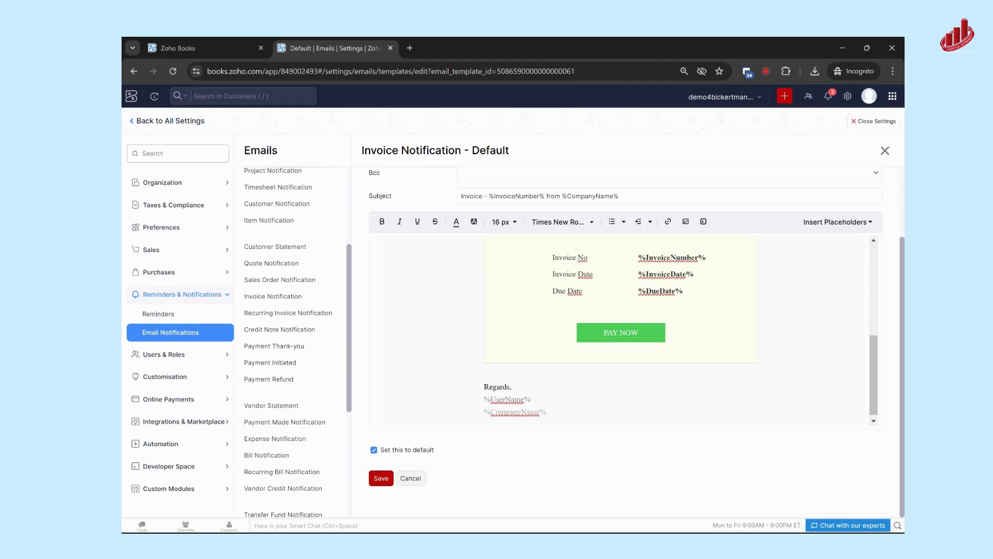
pyautogui.scroll(6, 566, 330)
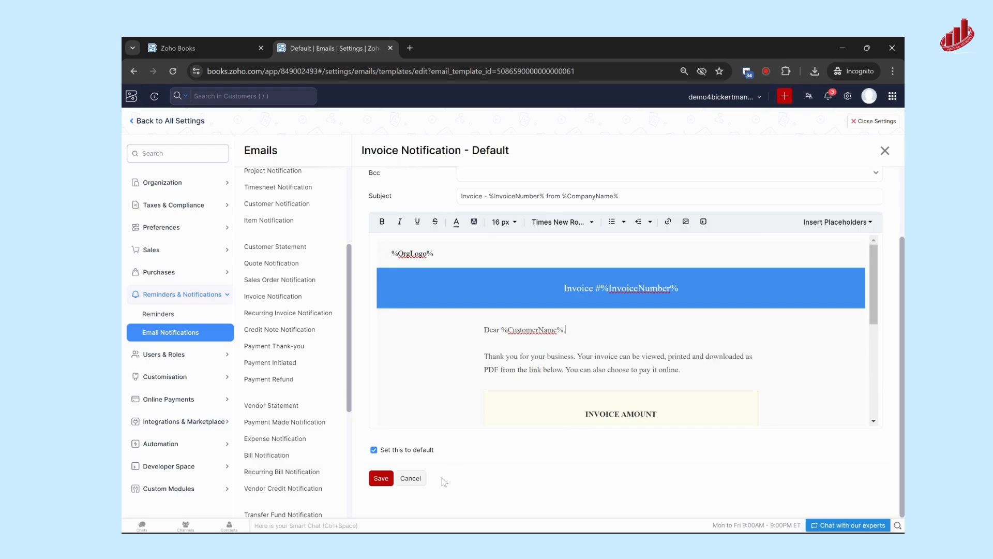
pyautogui.click(411, 479)
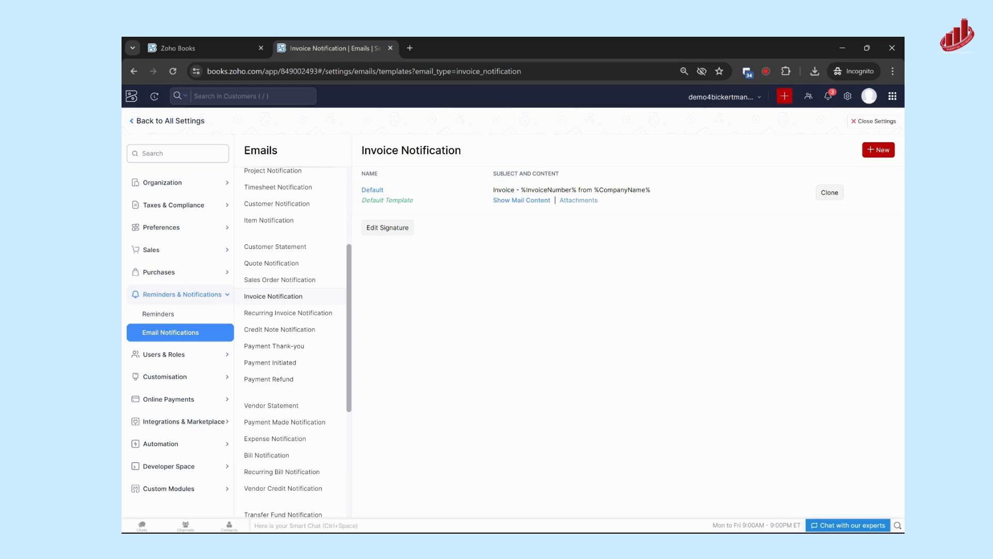
# Open the default Invoice Notification email for editing and remove the %CustomerName% placeholder from its greeting line.
pyautogui.click(373, 192)
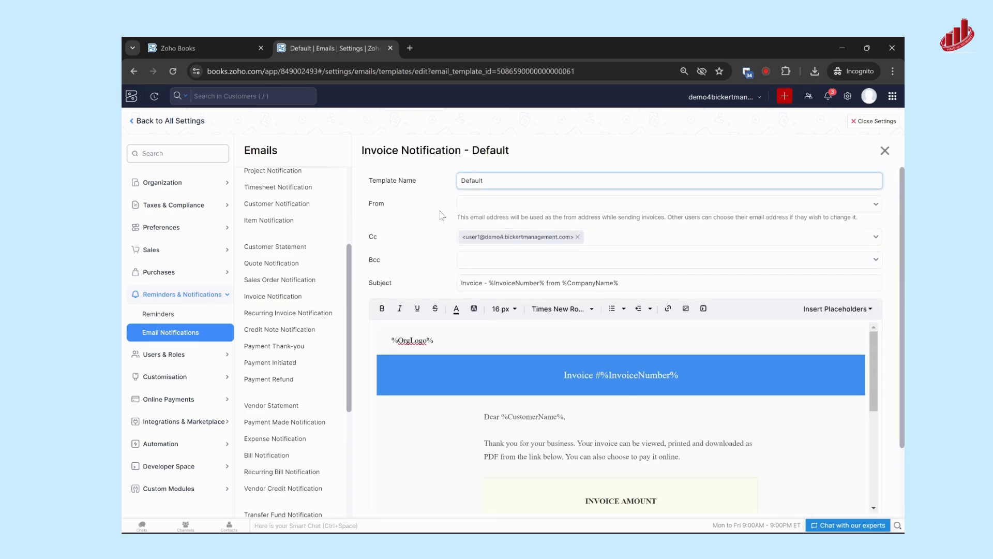
pyautogui.scroll(-2, 442, 212)
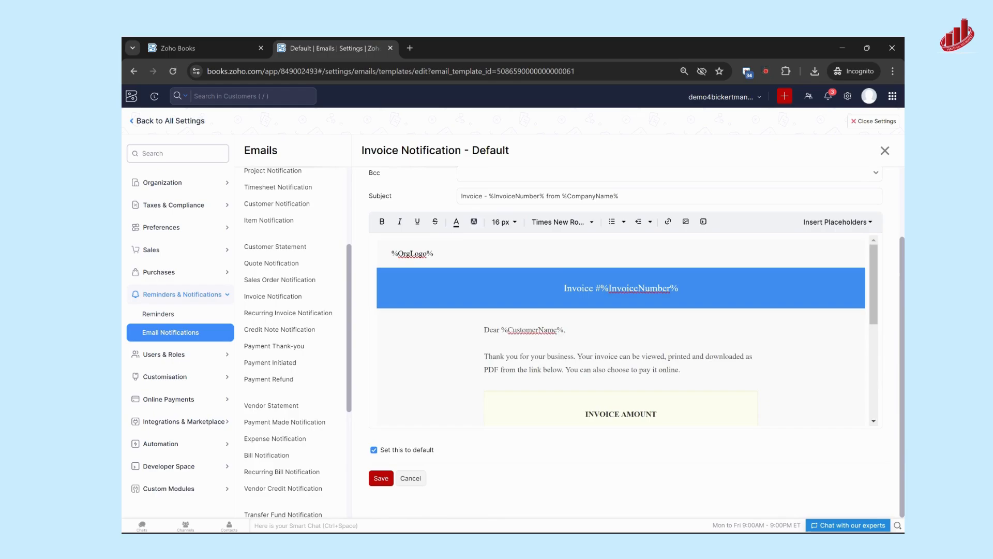
pyautogui.scroll(-1, 621, 331)
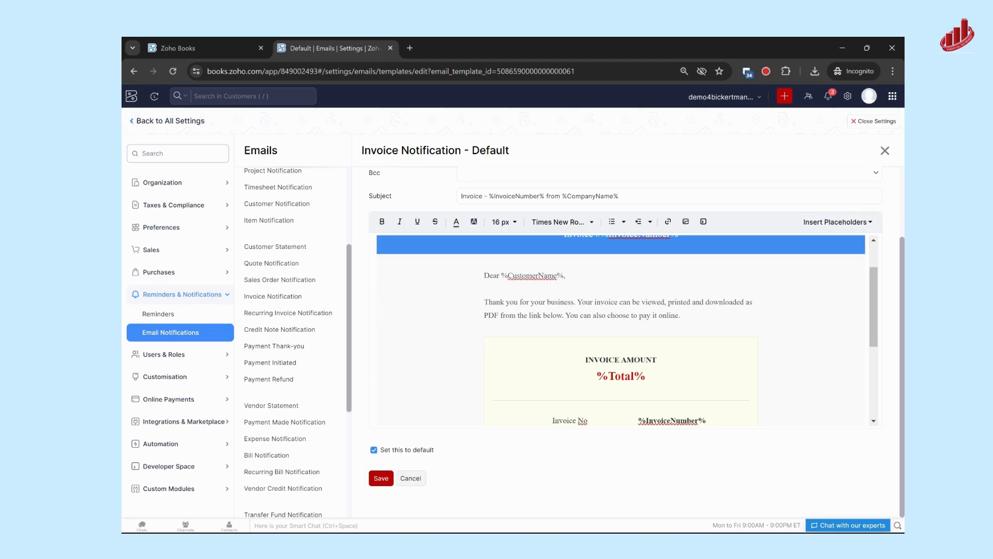
pyautogui.click(564, 276)
pyautogui.press('BackSpace')
pyautogui.press('BackSpace')
pyautogui.press('BackSpace')
pyautogui.press('BackSpace')
pyautogui.press('BackSpace')
pyautogui.press('BackSpace')
pyautogui.press('BackSpace')
pyautogui.press('BackSpace')
pyautogui.press('BackSpace')
pyautogui.press('BackSpace')
pyautogui.press('BackSpace')
pyautogui.press('BackSpace')
pyautogui.press('BackSpace')
pyautogui.press('BackSpace')
# Insert the customer's Company Name placeholder after "Dear", clean up the stray comma and extra lines below it, and save the email template.
pyautogui.click(839, 224)
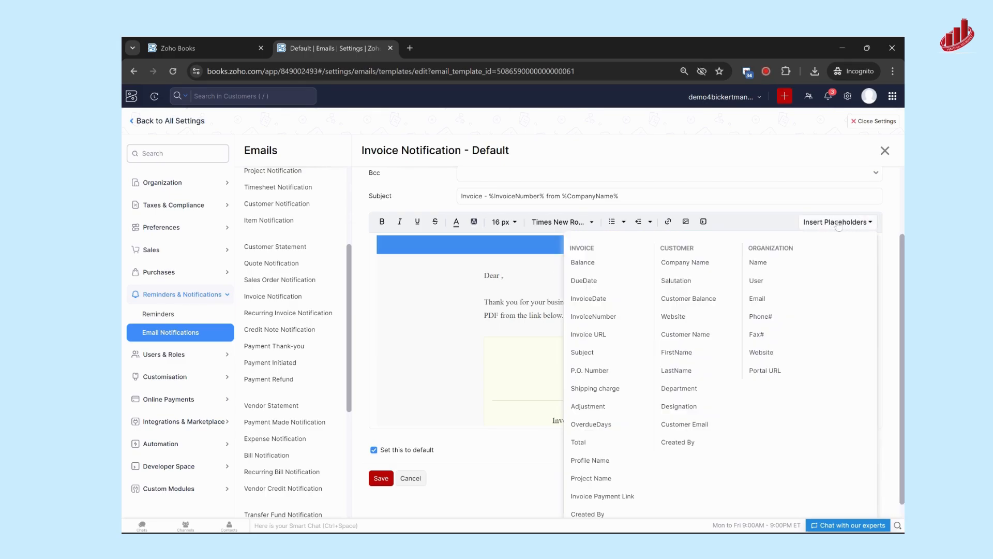
pyautogui.click(698, 264)
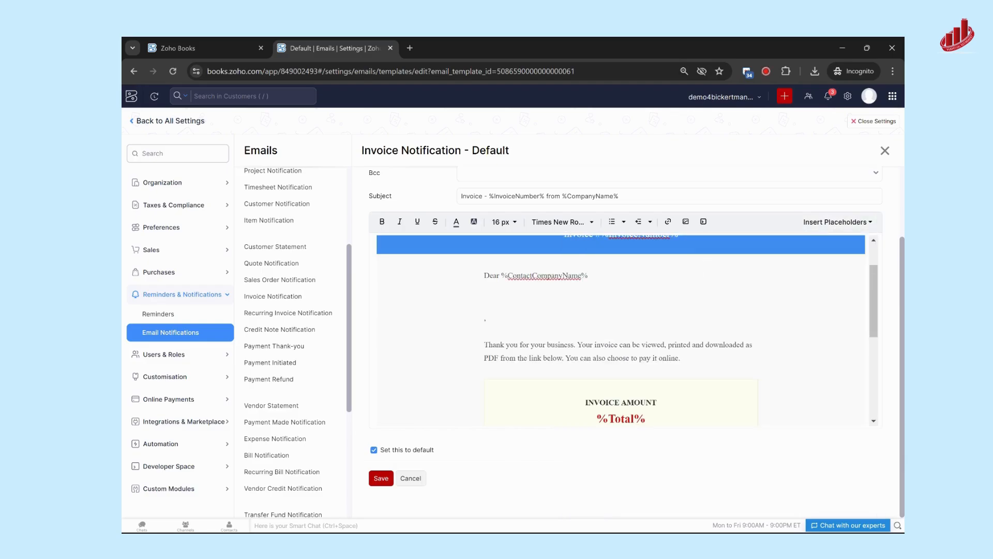
pyautogui.press('Delete')
pyautogui.press('Delete')
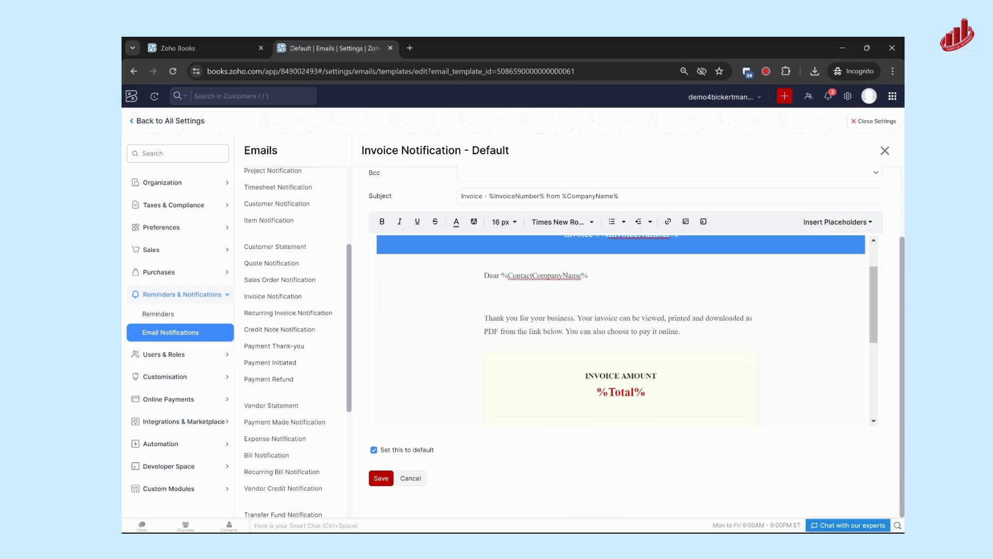
pyautogui.press('Delete')
pyautogui.press('Return')
pyautogui.scroll(-2, 621, 331)
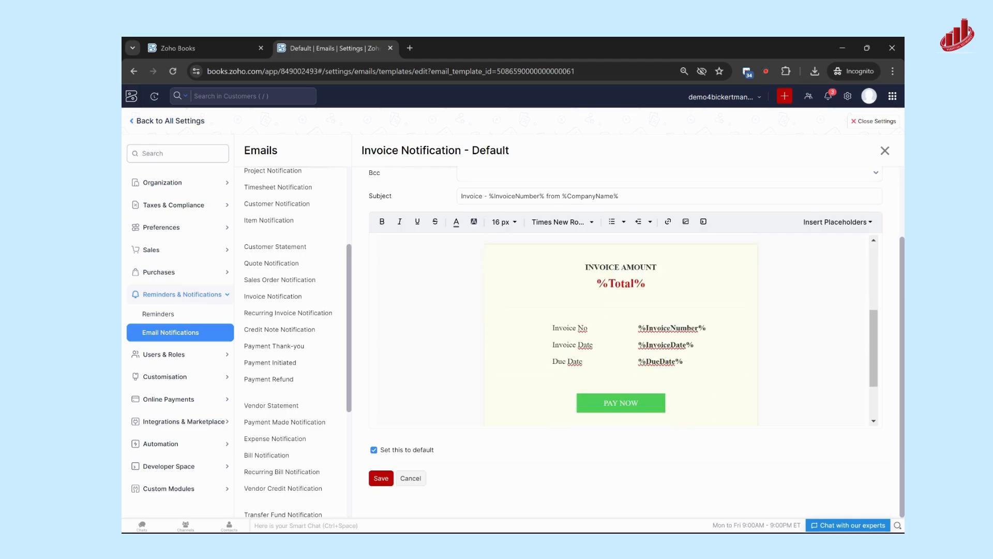
pyautogui.click(380, 478)
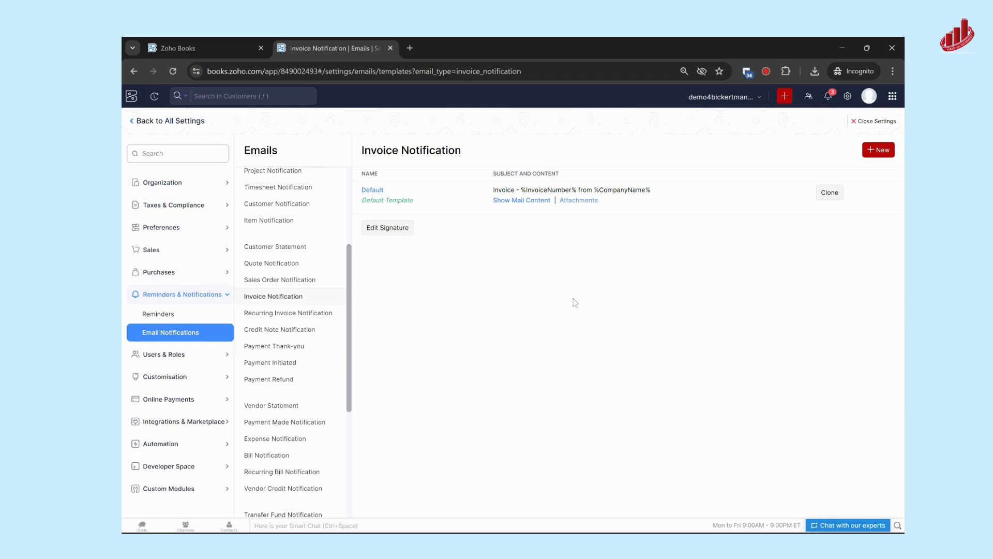
# Return to the full settings overview and search it for "terms".
pyautogui.click(135, 122)
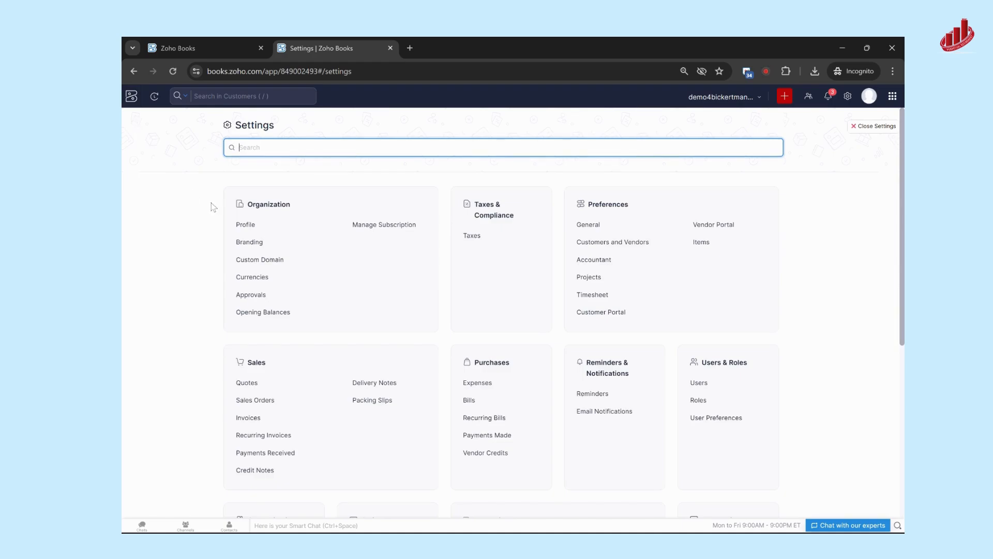
pyautogui.write('terms')
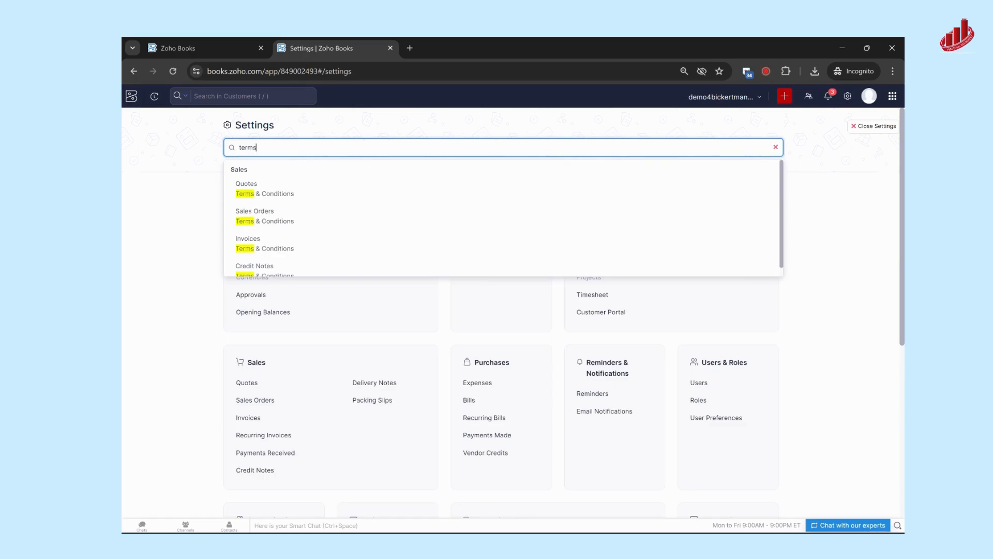
pyautogui.click(190, 215)
# Examine the Terms & Conditions and Customer Notes fields in the Invoices preferences and in the Sales Orders preferences.
pyautogui.scroll(-2, 457, 259)
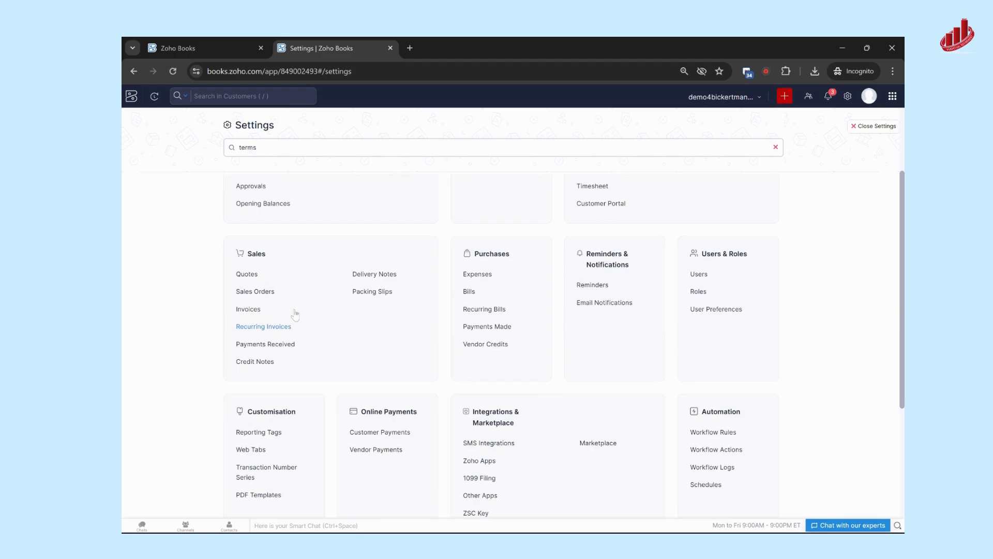
pyautogui.click(243, 310)
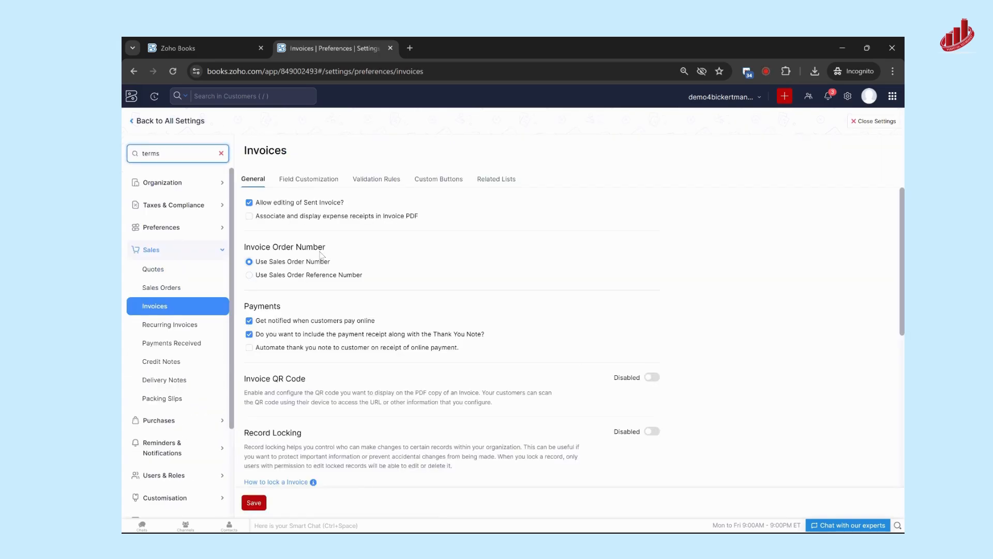
pyautogui.scroll(-3, 359, 303)
pyautogui.scroll(-3, 359, 303)
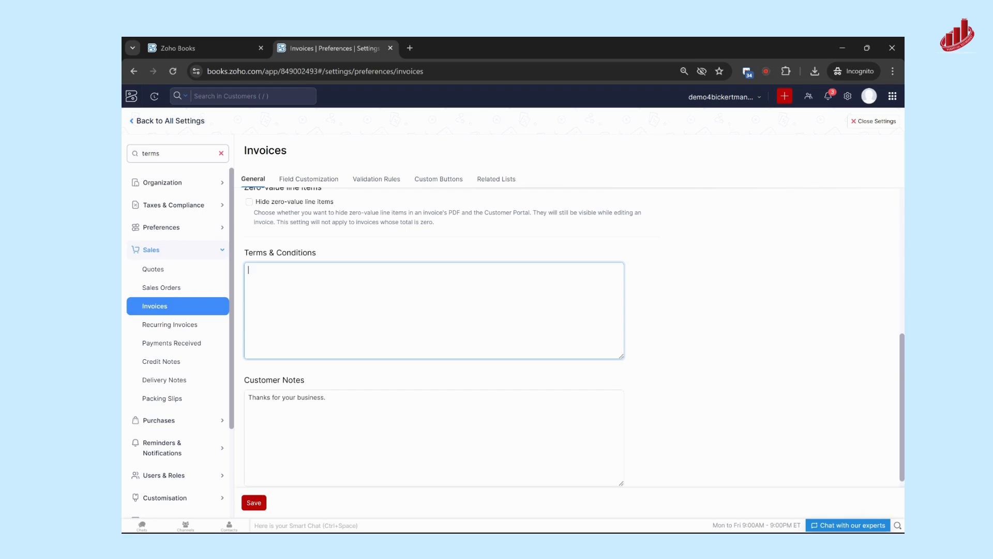
pyautogui.scroll(-2, 291, 294)
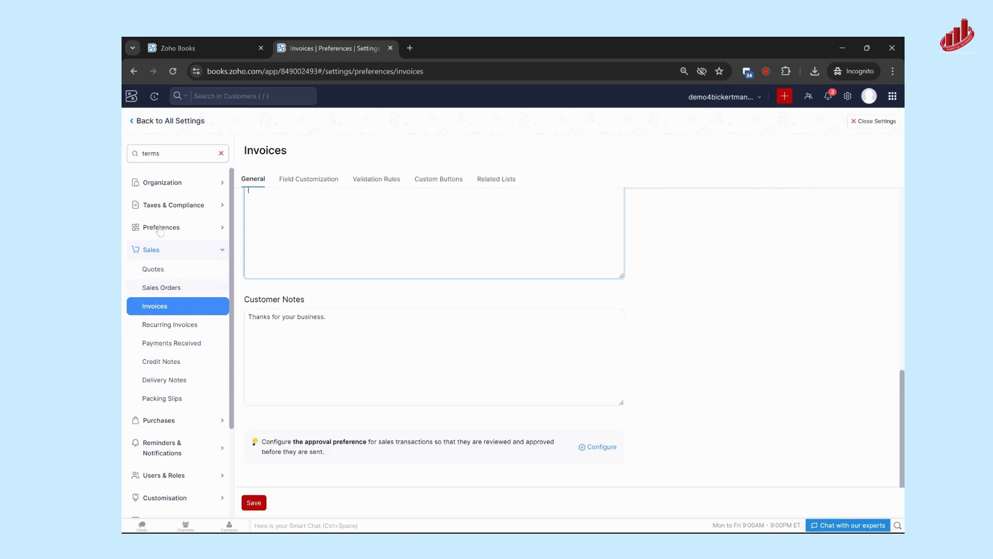
pyautogui.click(165, 288)
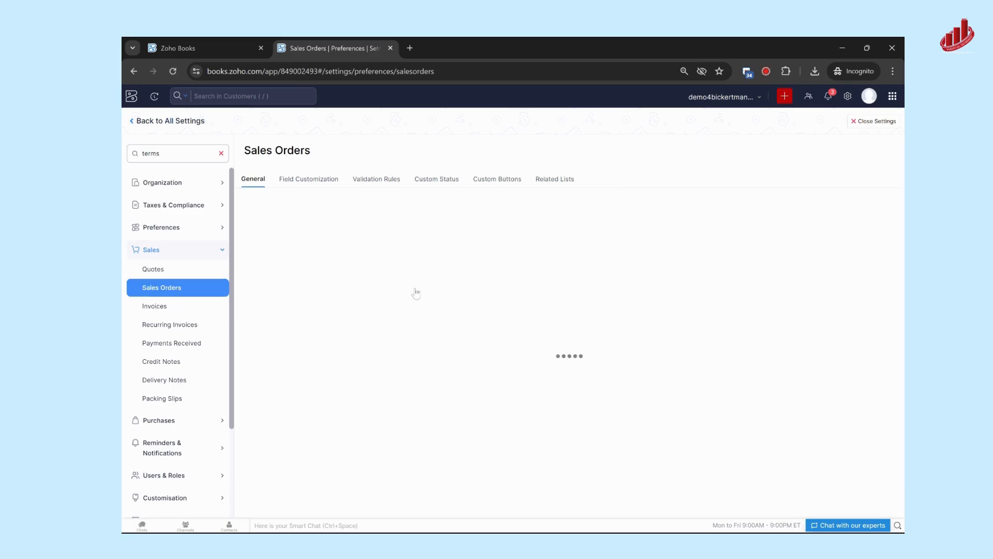
pyautogui.scroll(-3, 418, 292)
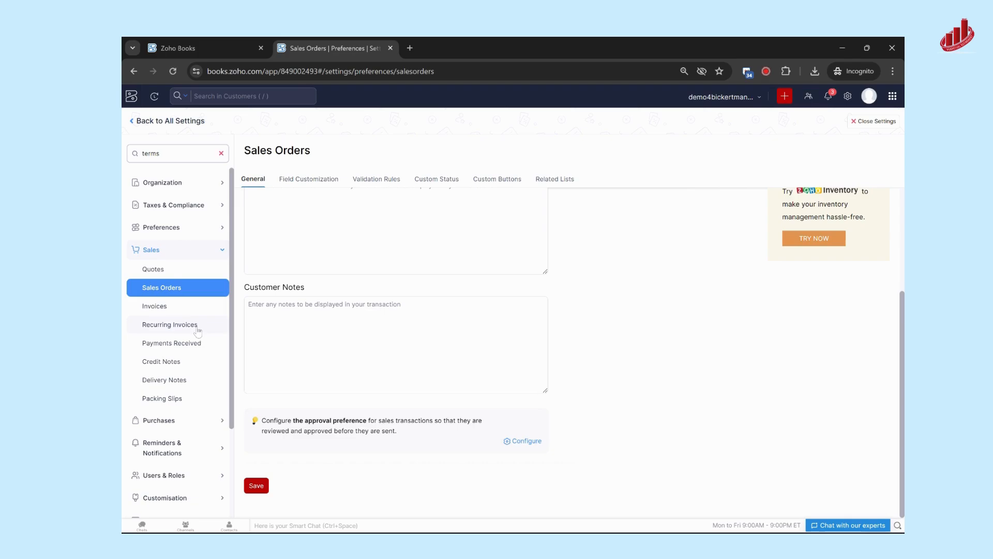
# Go back to the full settings overview and open the Reminders settings for invoices.
pyautogui.click(133, 124)
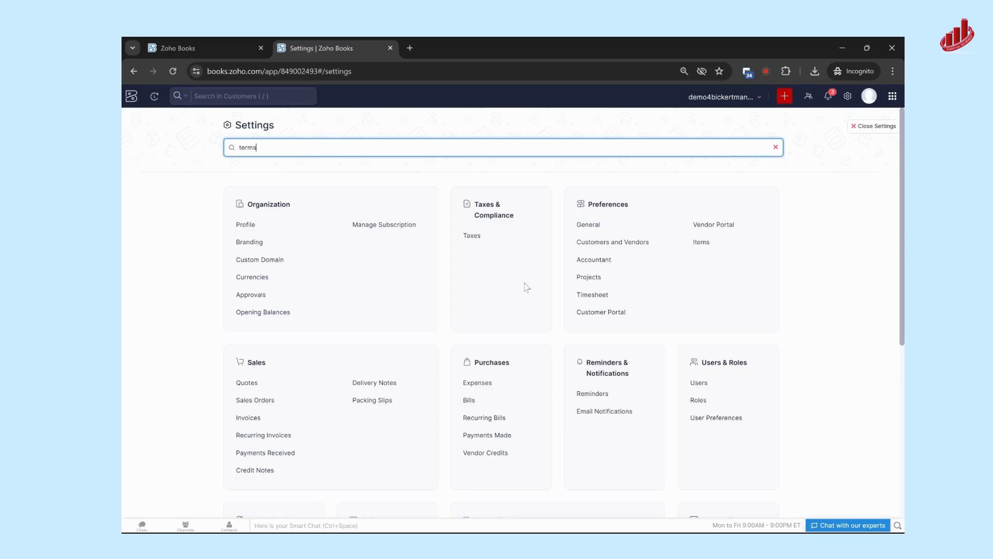
pyautogui.scroll(-1, 527, 288)
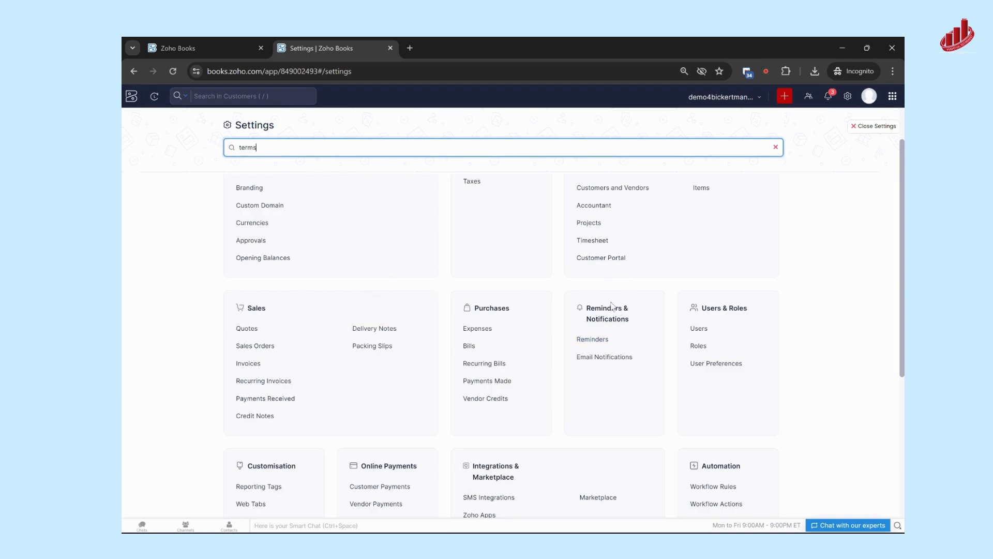
pyautogui.click(590, 339)
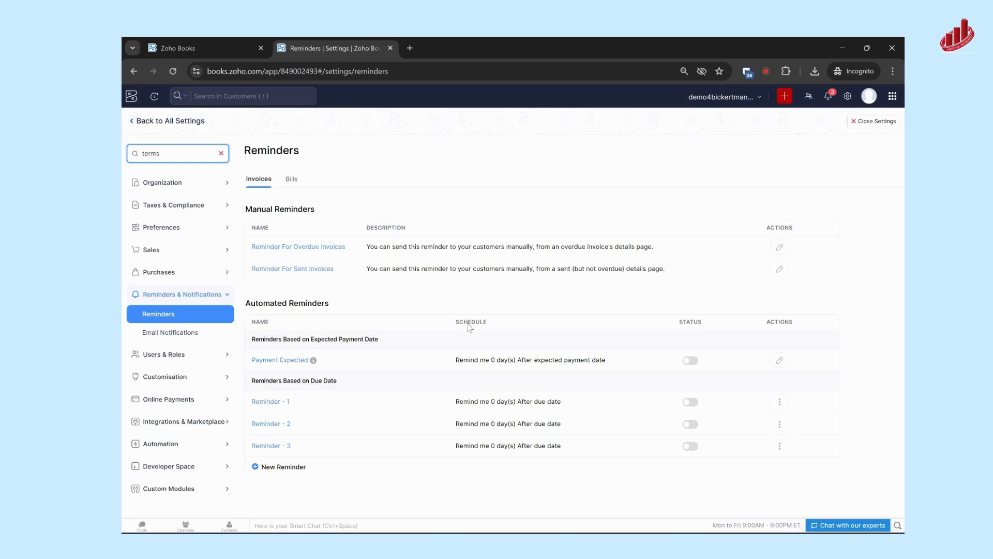
# Set the automated Reminder - 1 to go out 3 days after the due date, review its email text, and save it.
pyautogui.click(264, 403)
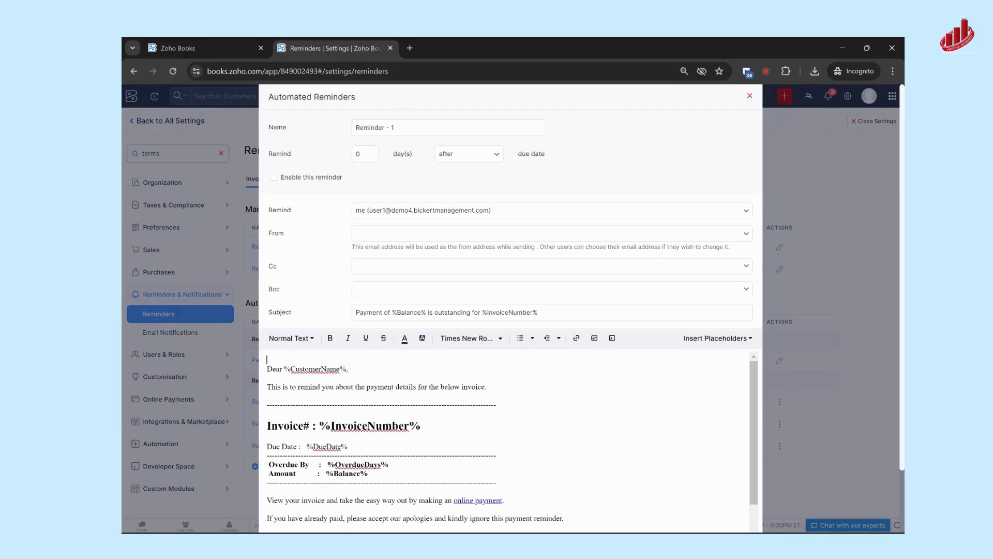
pyautogui.write('3')
pyautogui.scroll(-1, 556, 184)
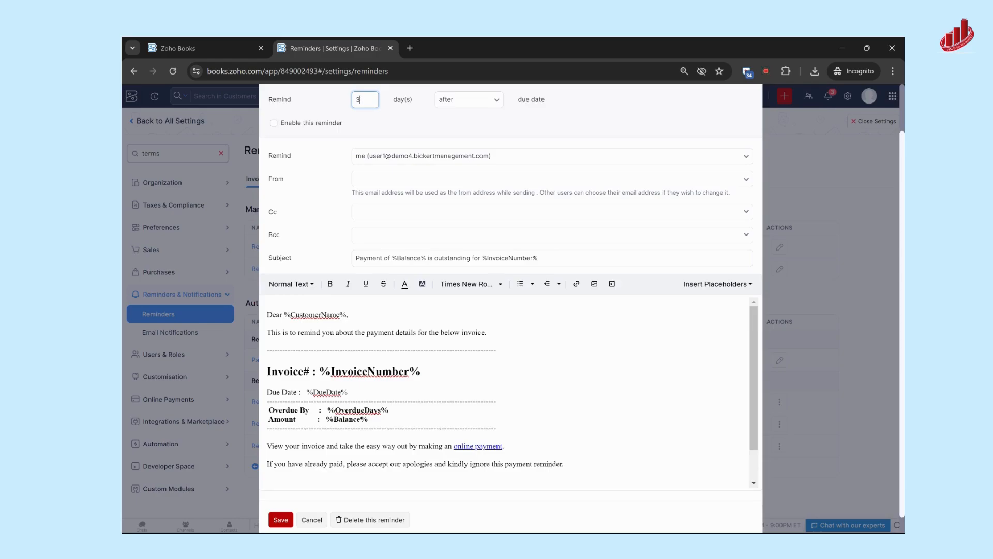
pyautogui.scroll(-1, 507, 388)
pyautogui.scroll(-1, 426, 512)
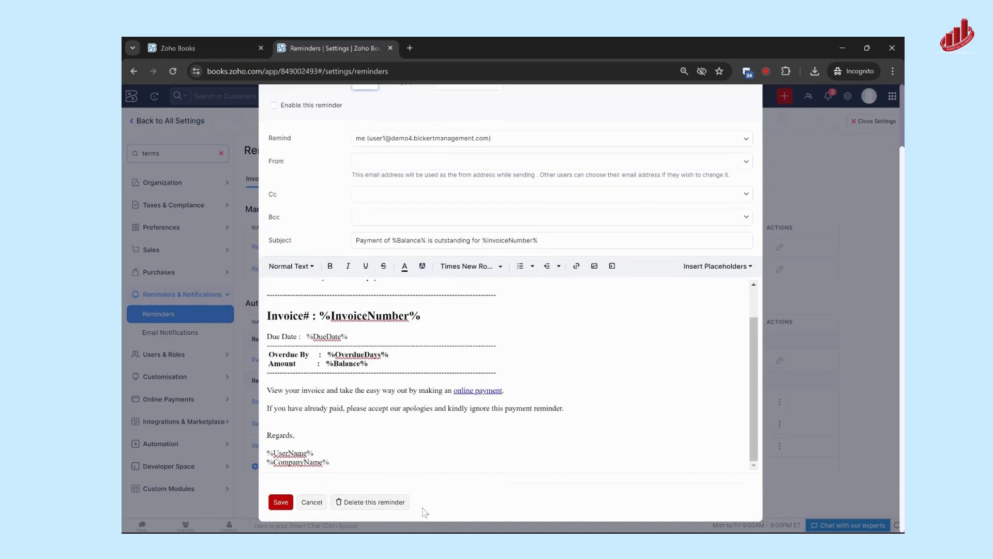
pyautogui.click(276, 511)
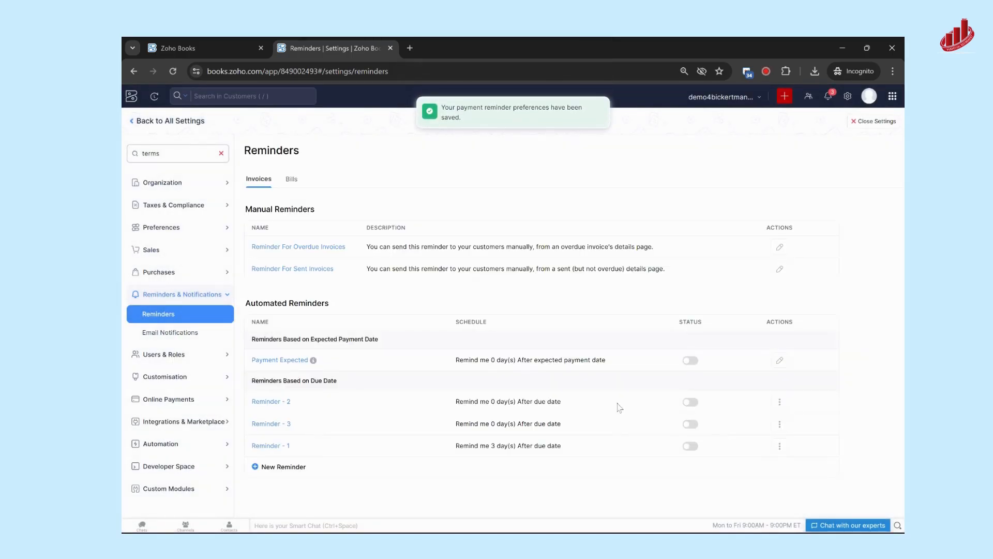
# Enable the automated Reminder - 1, check its recipient and message settings, and save the reminder.
pyautogui.click(692, 446)
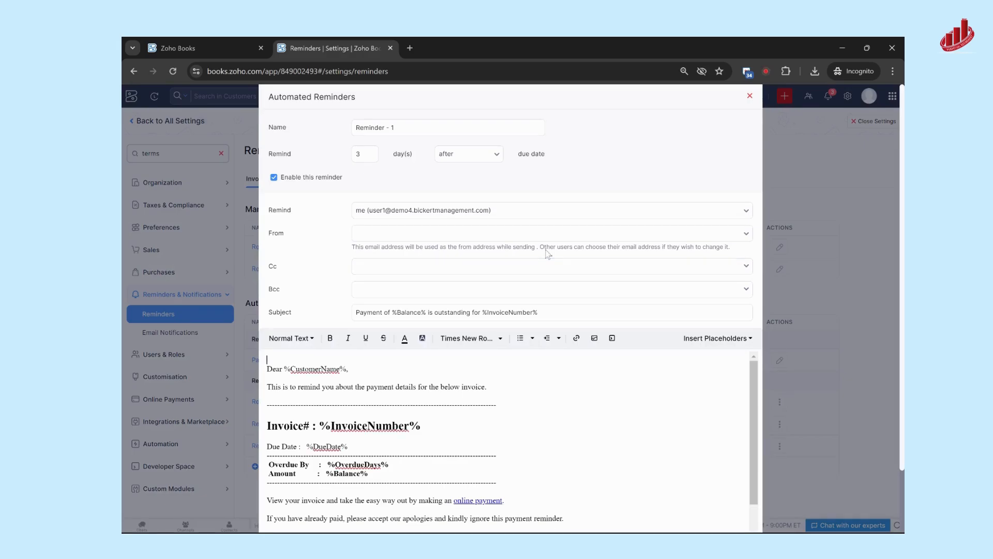
pyautogui.scroll(-2, 511, 310)
pyautogui.scroll(2, 280, 182)
pyautogui.scroll(-2, 280, 183)
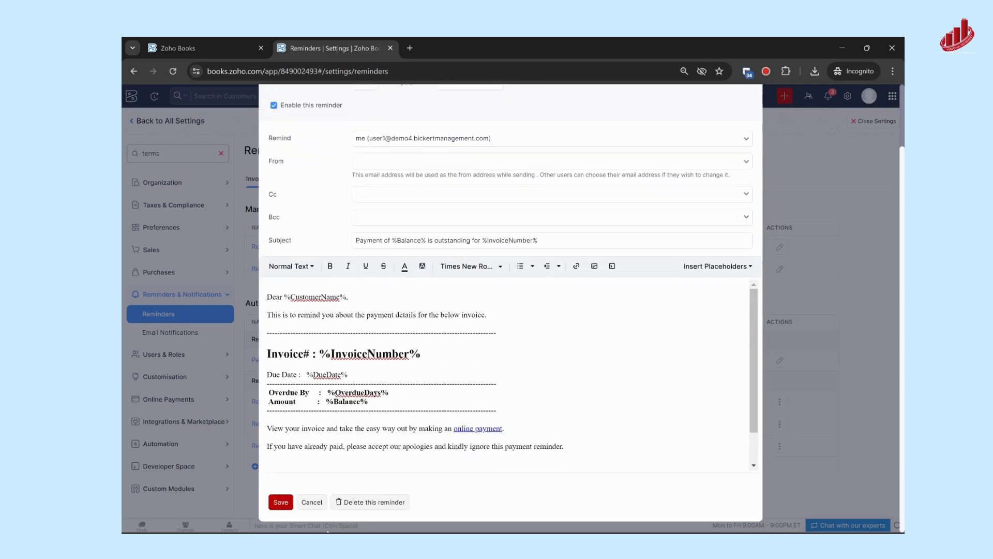
pyautogui.click(286, 502)
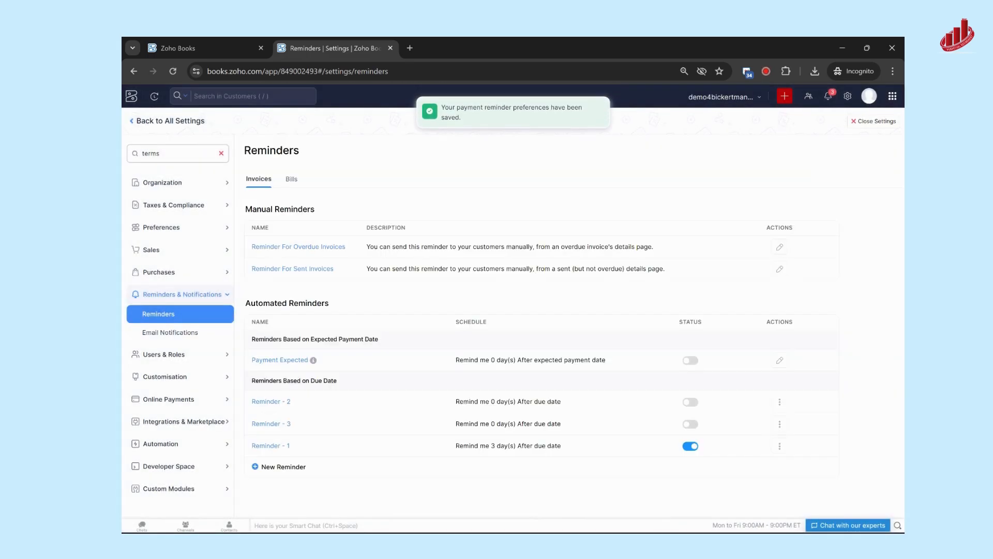